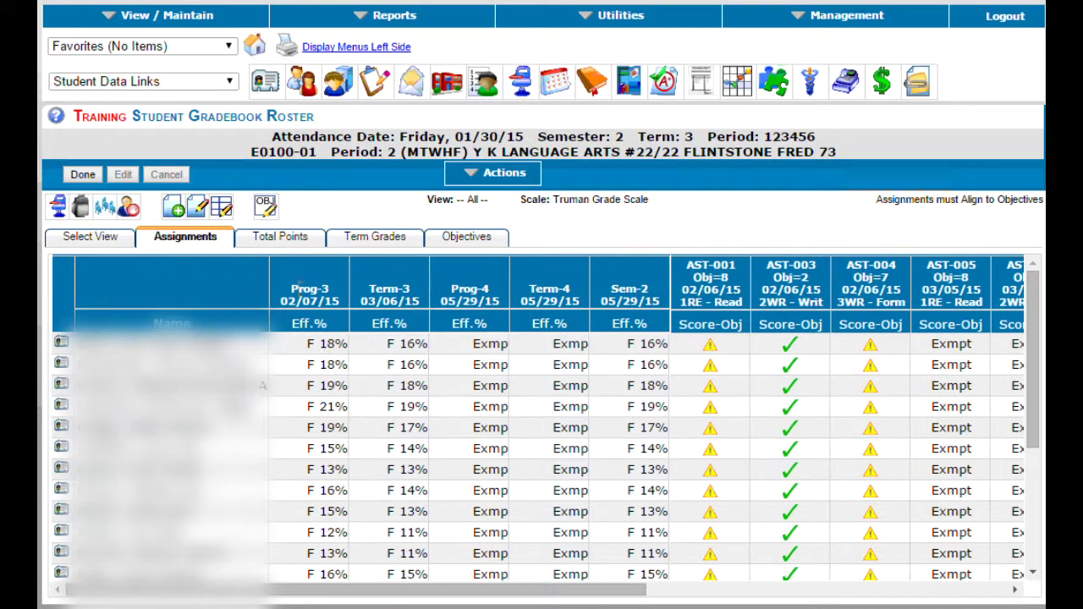
Open the formula of the Prog-3 column and base it on Total Points - Using Selected Assignment Types
{"action": "left_click", "coordinate": [317, 342]}
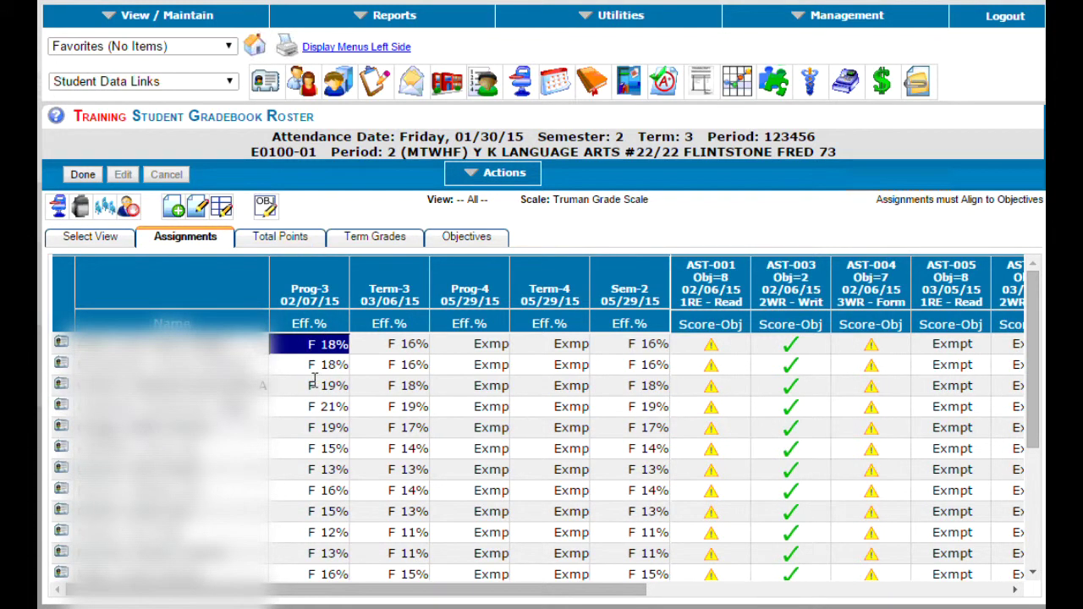
{"action": "left_click", "coordinate": [196, 209]}
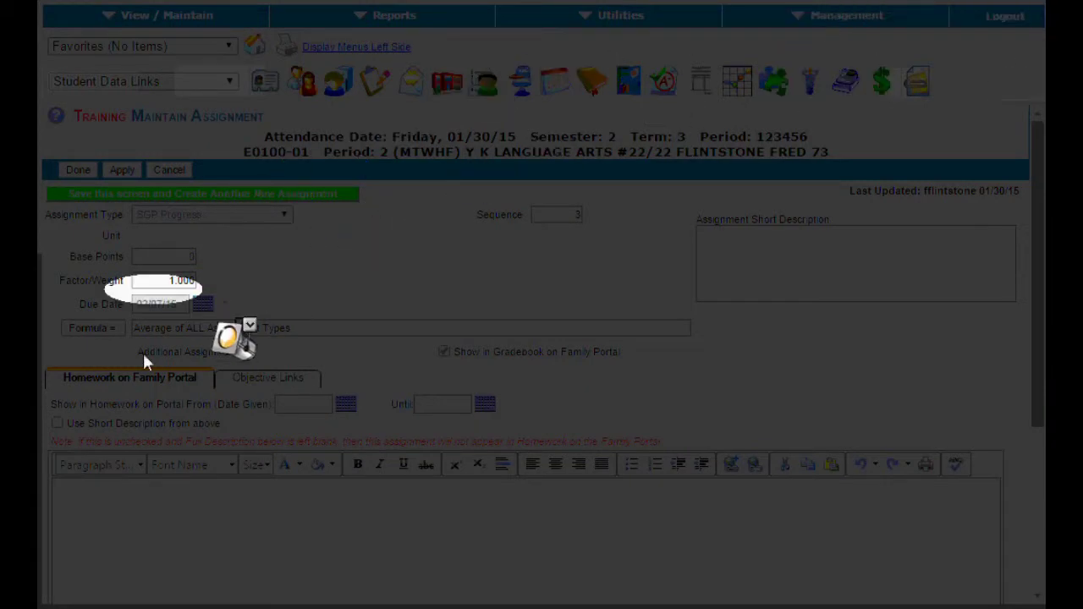
{"action": "left_click", "coordinate": [98, 337]}
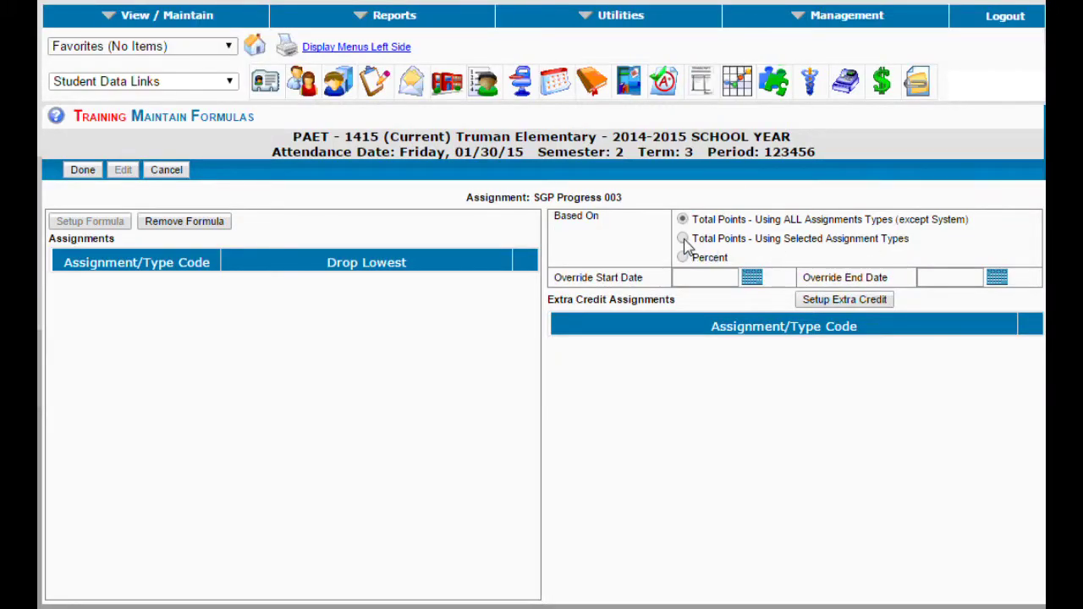
{"action": "left_click", "coordinate": [683, 239]}
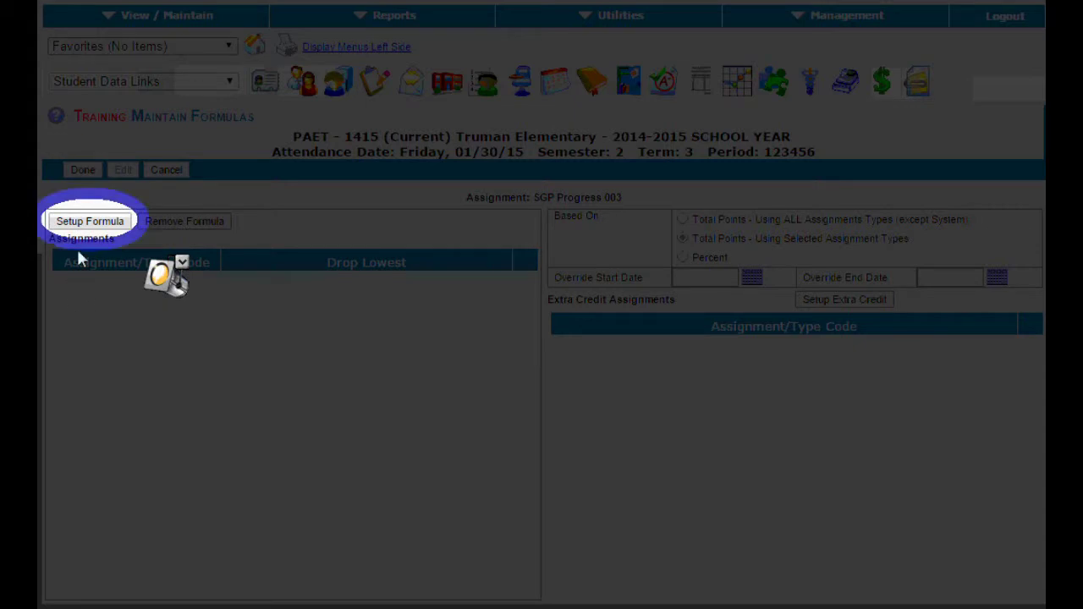
Set up the formula with the BLJ (Bells & Journals) assignment type as its only selected type
{"action": "key", "text": "Escape"}
{"action": "left_click", "coordinate": [84, 222]}
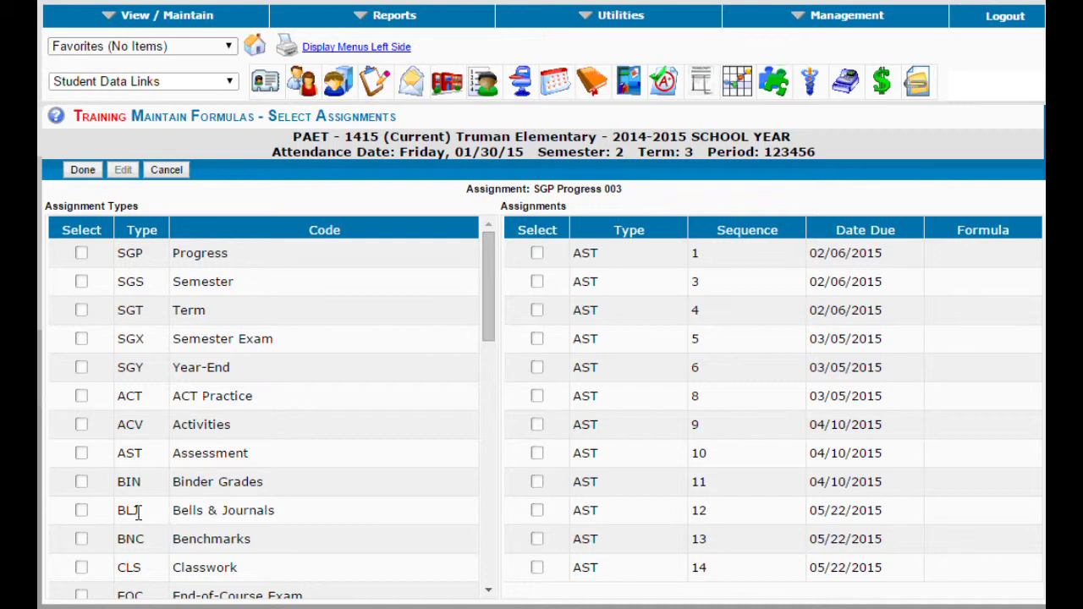
{"action": "left_click", "coordinate": [83, 512]}
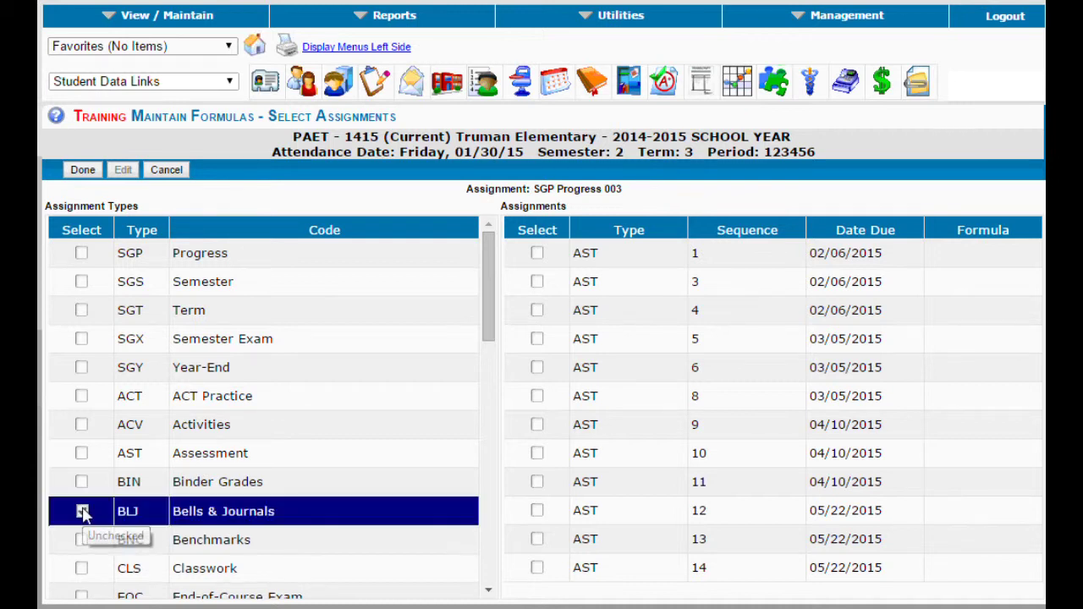
{"action": "left_click", "coordinate": [82, 169]}
Set Drop Lowest to 100 for BLJ and save the formula and the Prog-3 assignment
{"action": "left_click", "coordinate": [153, 285]}
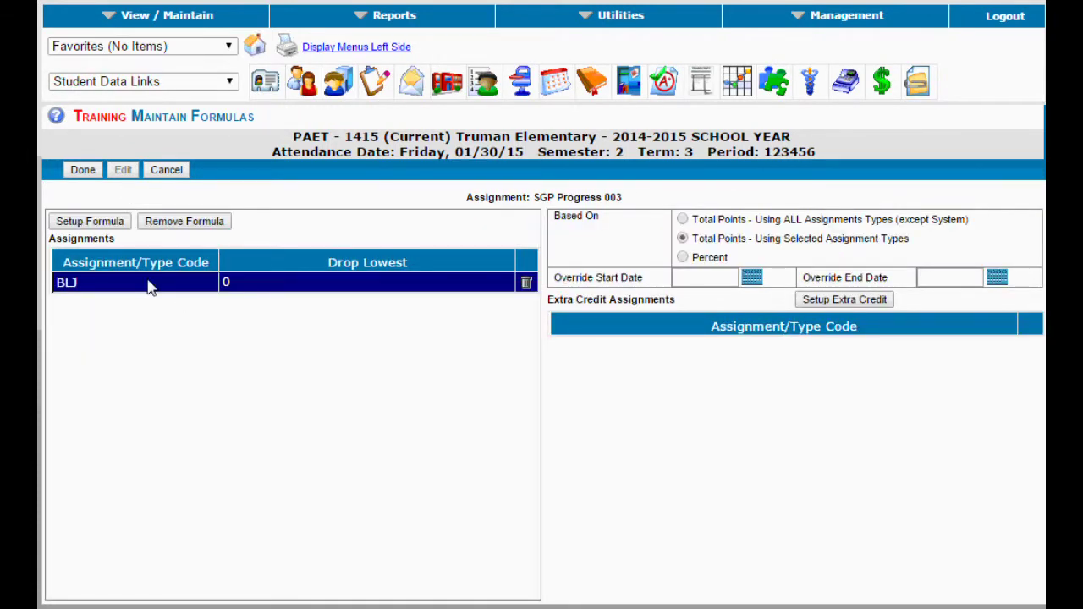
{"action": "left_click", "coordinate": [245, 290]}
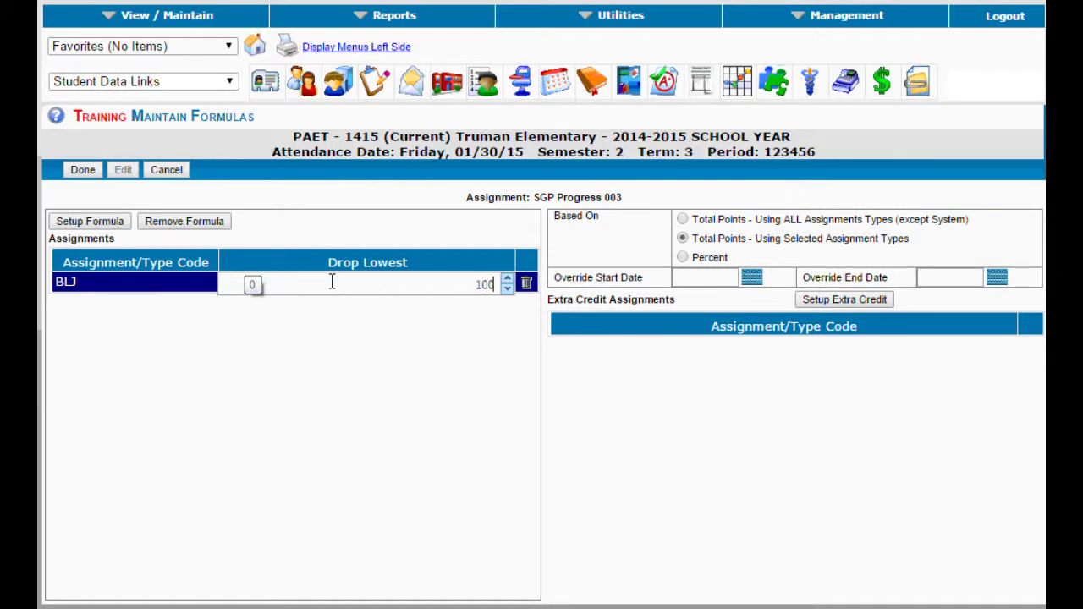
{"action": "left_click", "coordinate": [346, 315]}
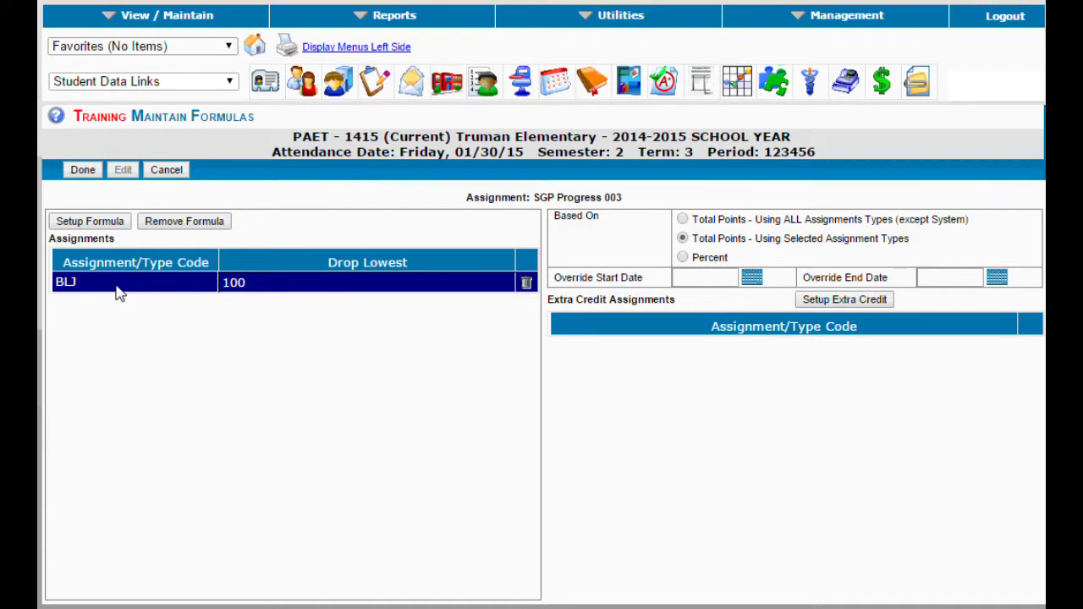
{"action": "left_click", "coordinate": [79, 171]}
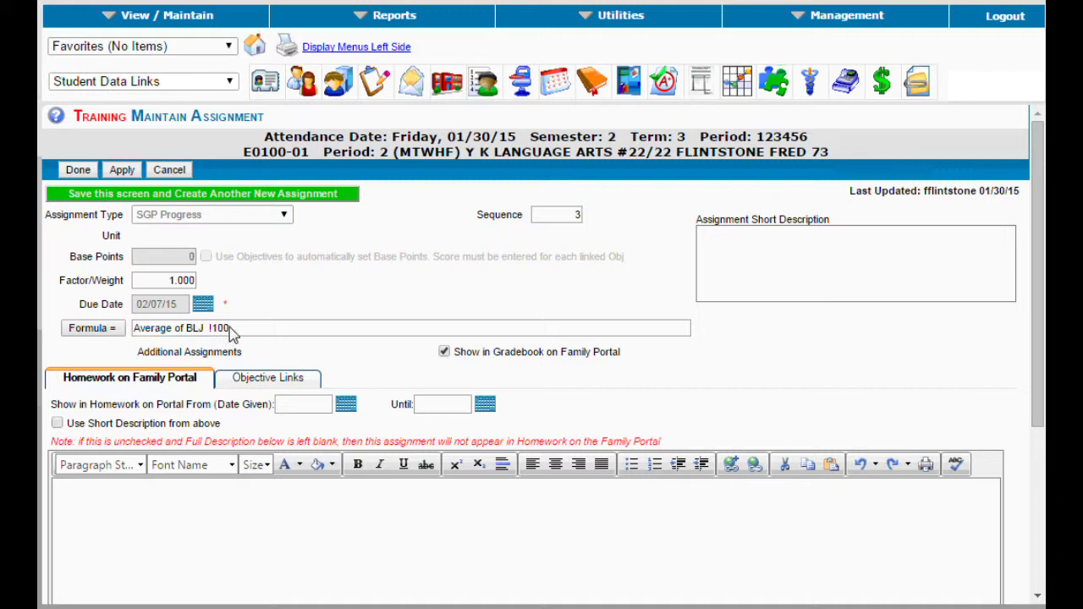
{"action": "left_click", "coordinate": [78, 169]}
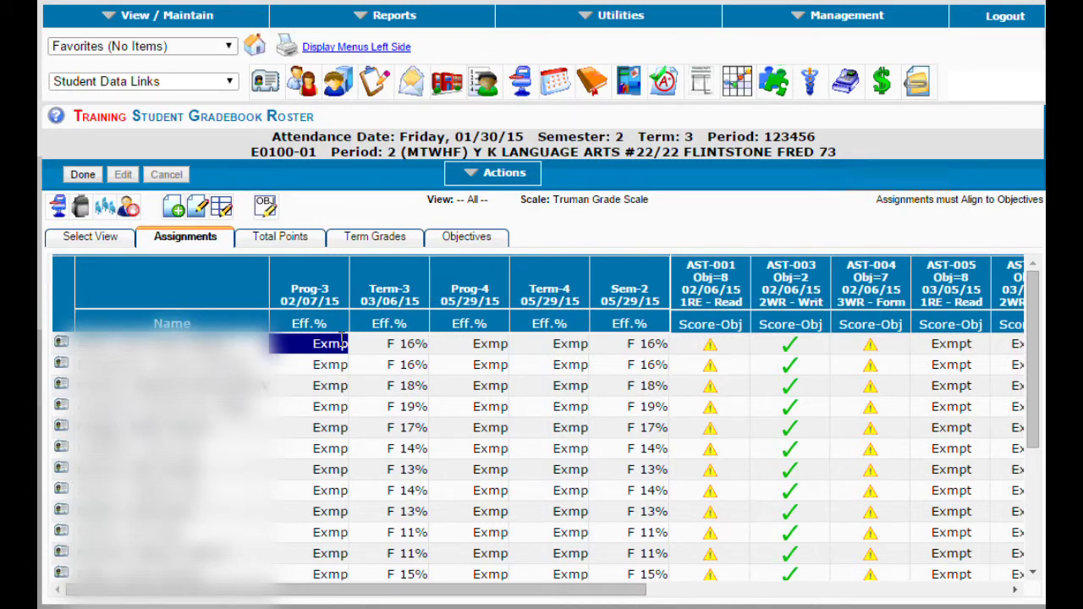
Copy the formula of the specific assignment SGP-3 to the other system SG? columns in this section, and return to the roster
{"action": "left_click", "coordinate": [477, 178]}
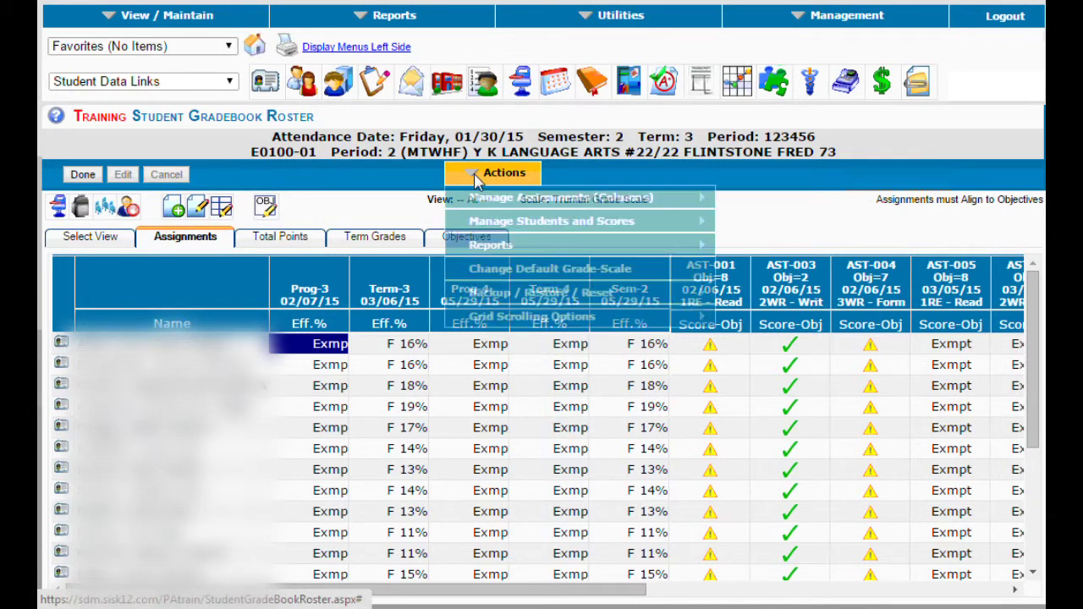
{"action": "mouse_move", "coordinate": [488, 199]}
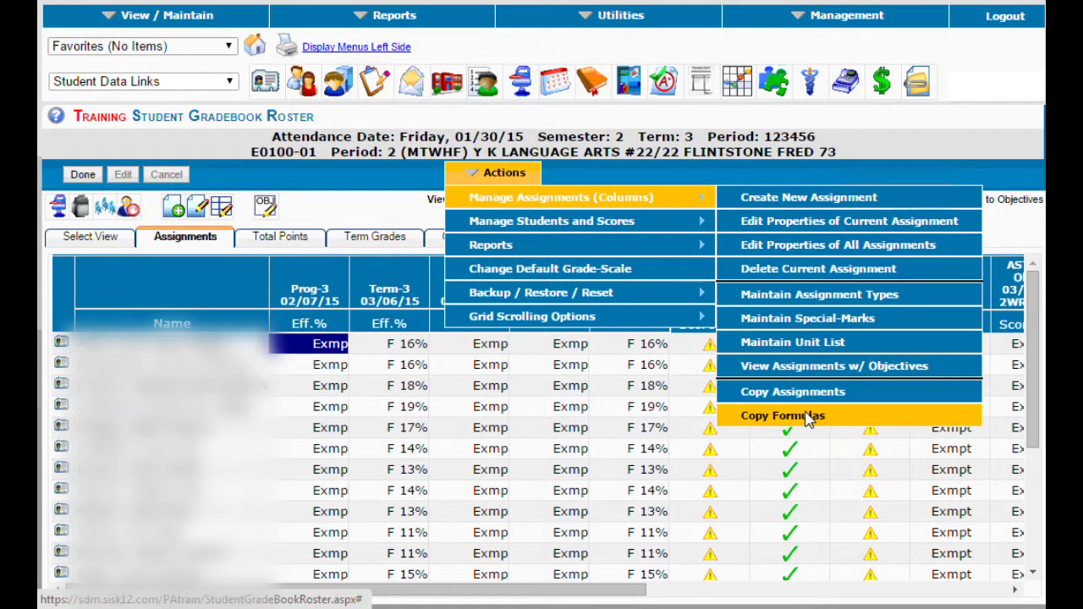
{"action": "left_click", "coordinate": [808, 417]}
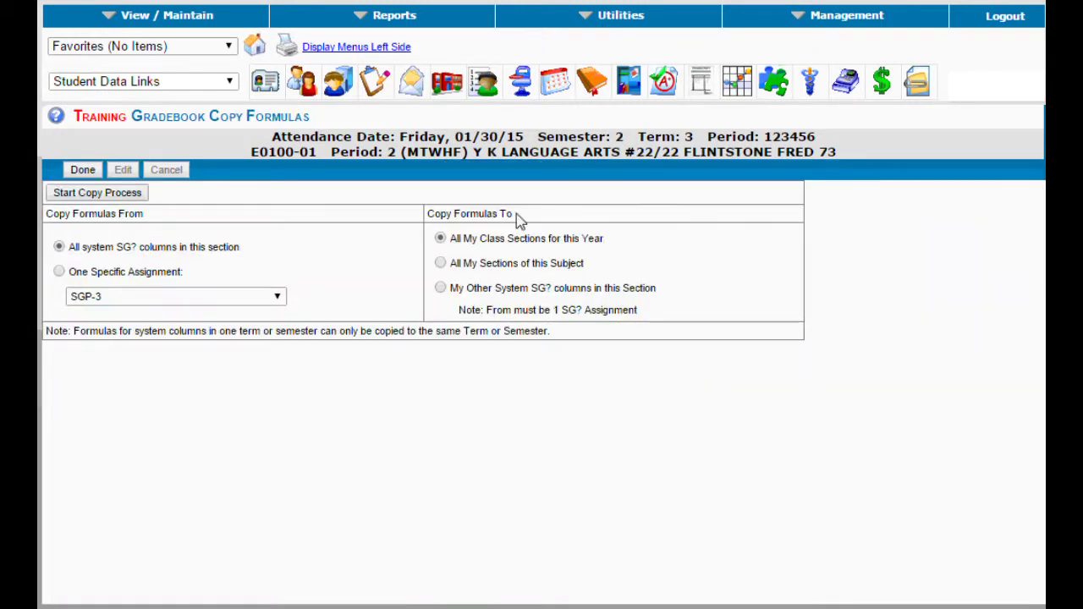
{"action": "left_click", "coordinate": [59, 272]}
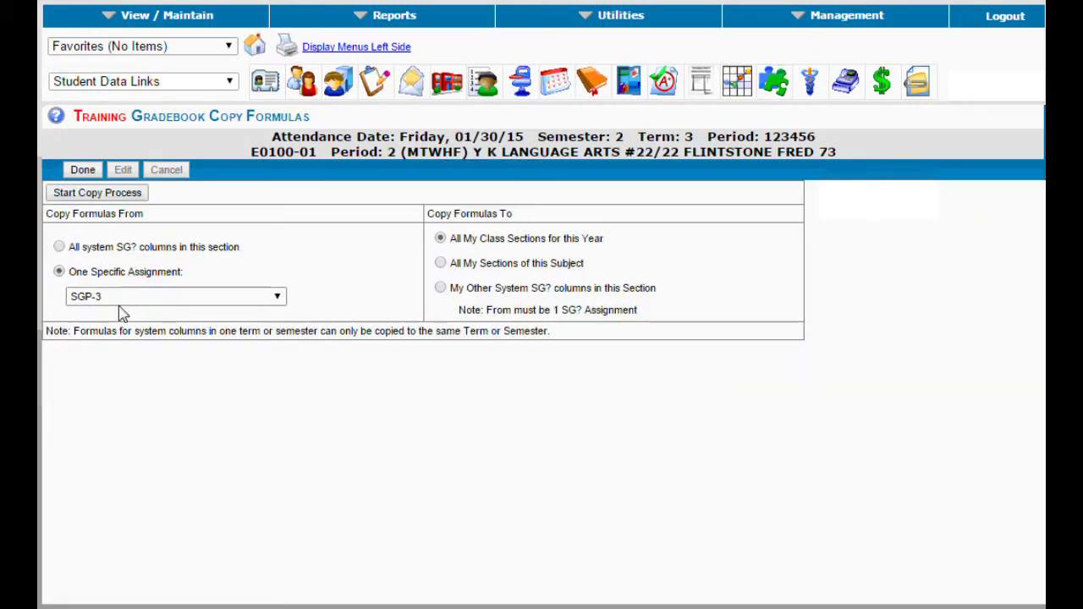
{"action": "left_click", "coordinate": [277, 297]}
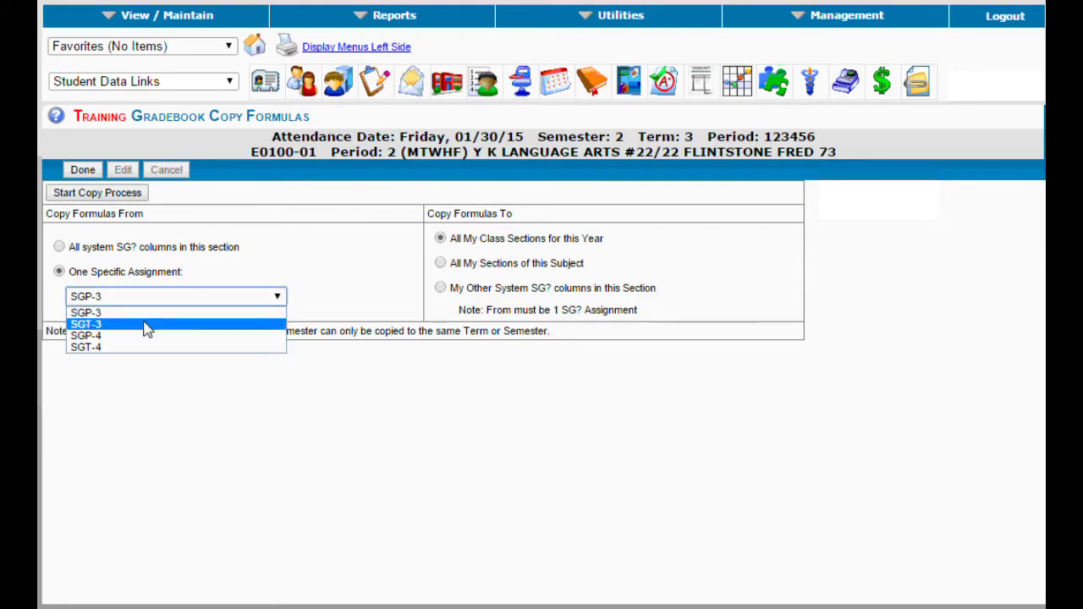
{"action": "left_click", "coordinate": [99, 313]}
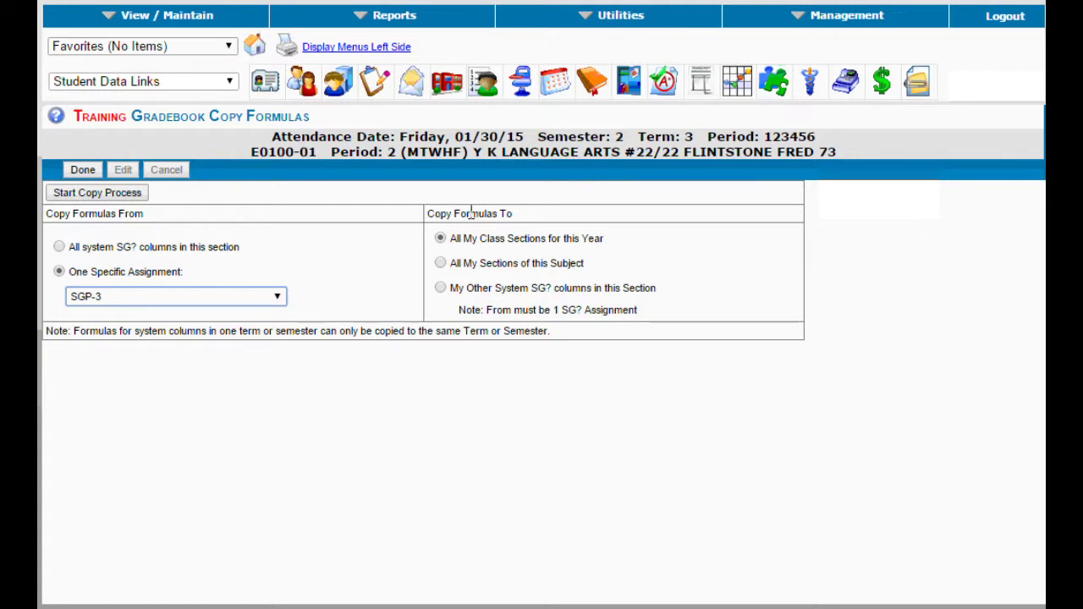
{"action": "left_click", "coordinate": [441, 288]}
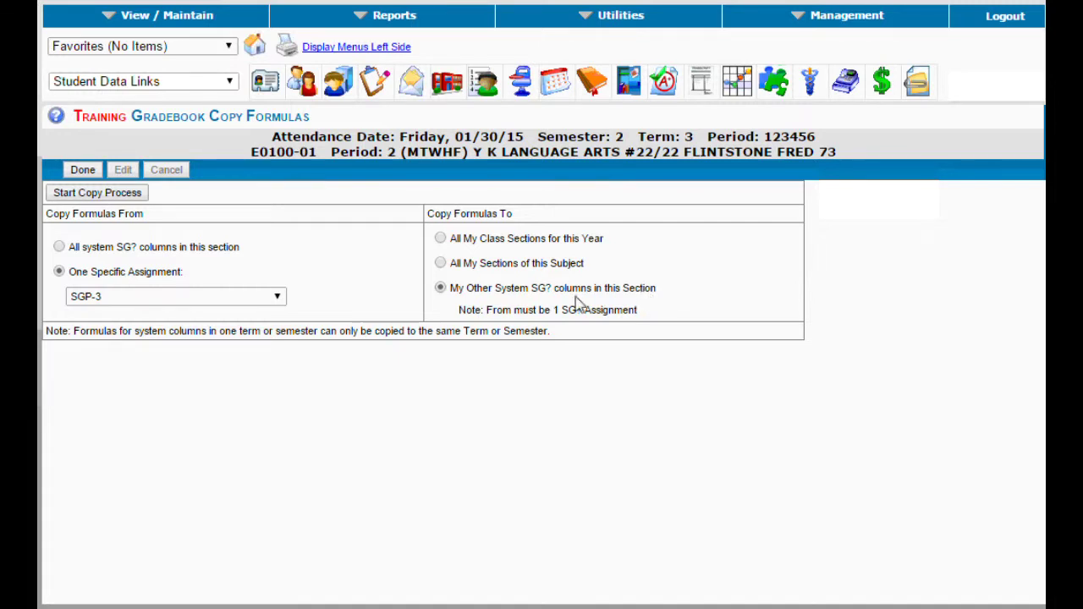
{"action": "left_click", "coordinate": [109, 198]}
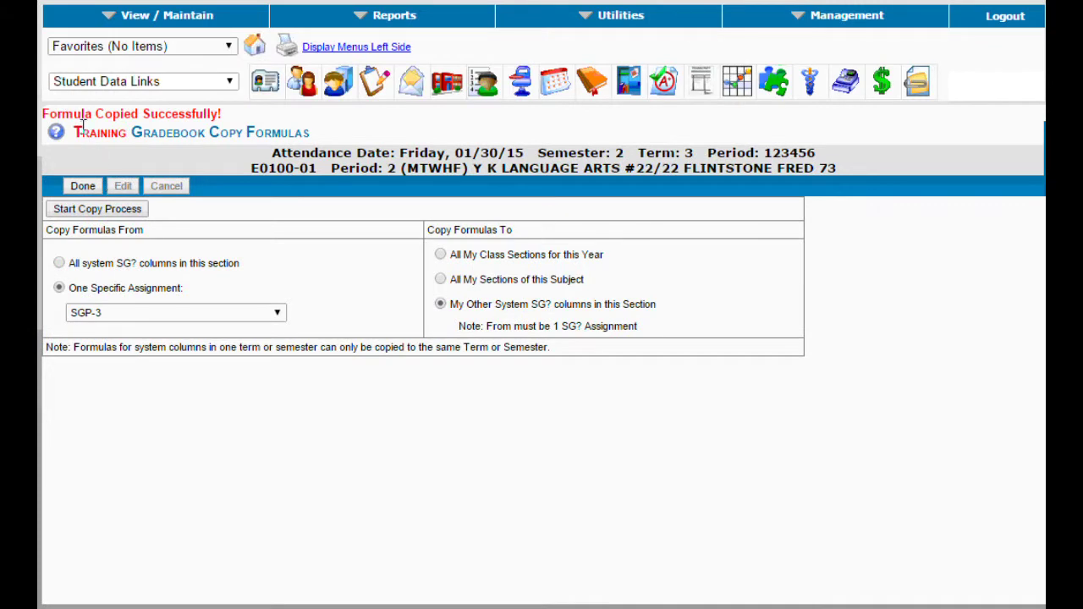
{"action": "left_click", "coordinate": [83, 187]}
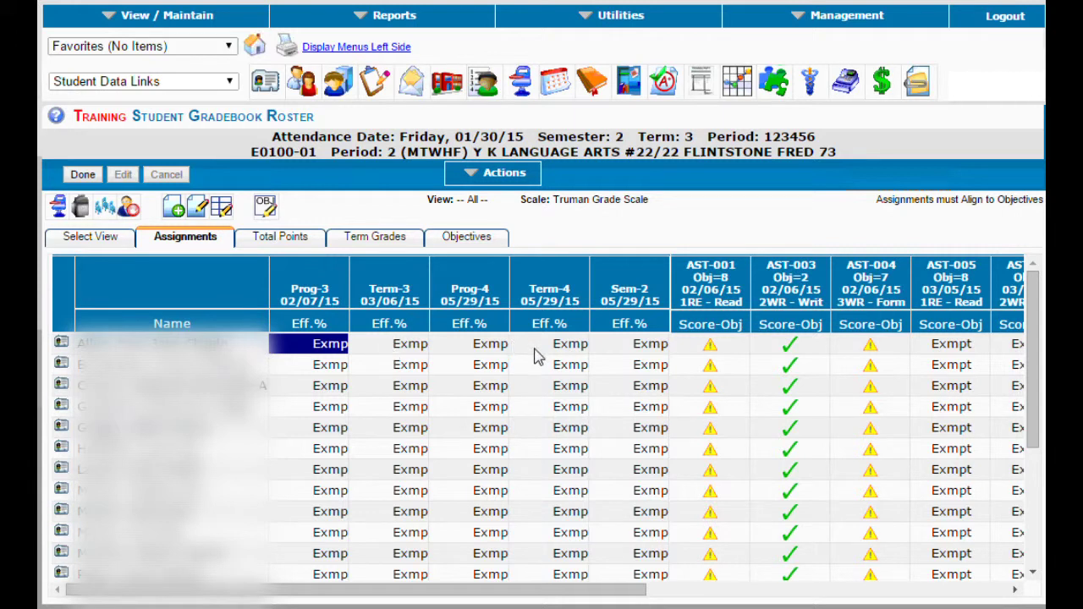
Copy the formulas of all system SG? columns in this section to all class sections for this year
{"action": "left_click", "coordinate": [472, 175]}
{"action": "mouse_move", "coordinate": [562, 196]}
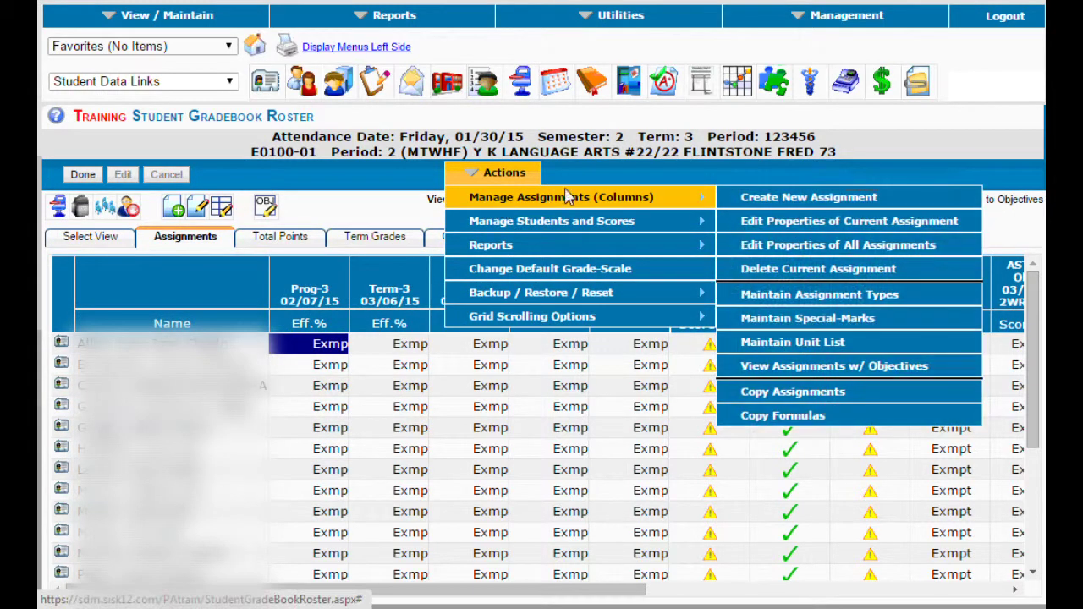
{"action": "left_click", "coordinate": [829, 414]}
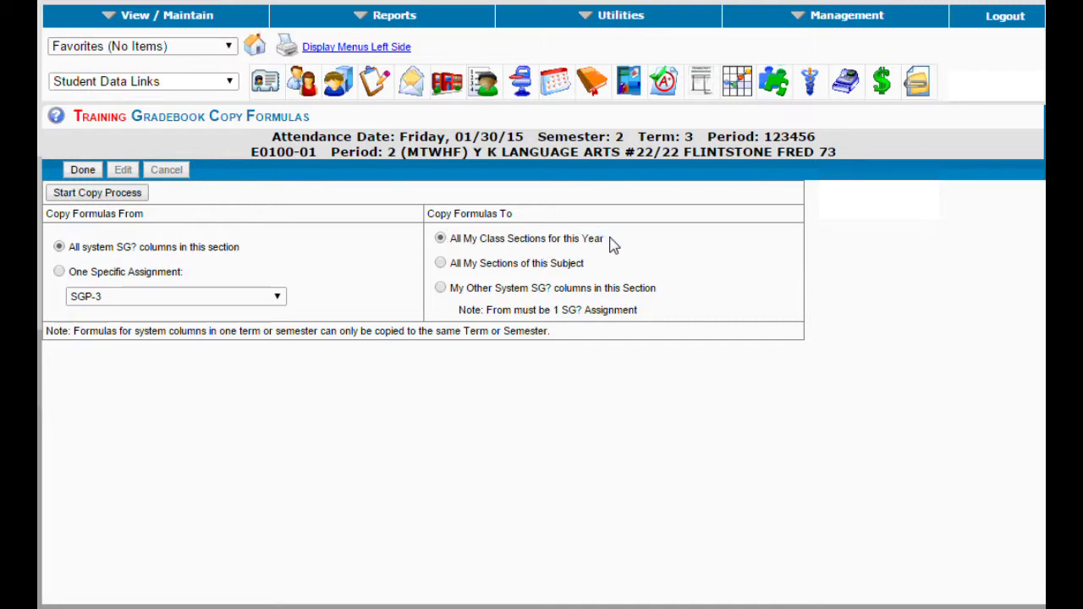
{"action": "left_click", "coordinate": [131, 195]}
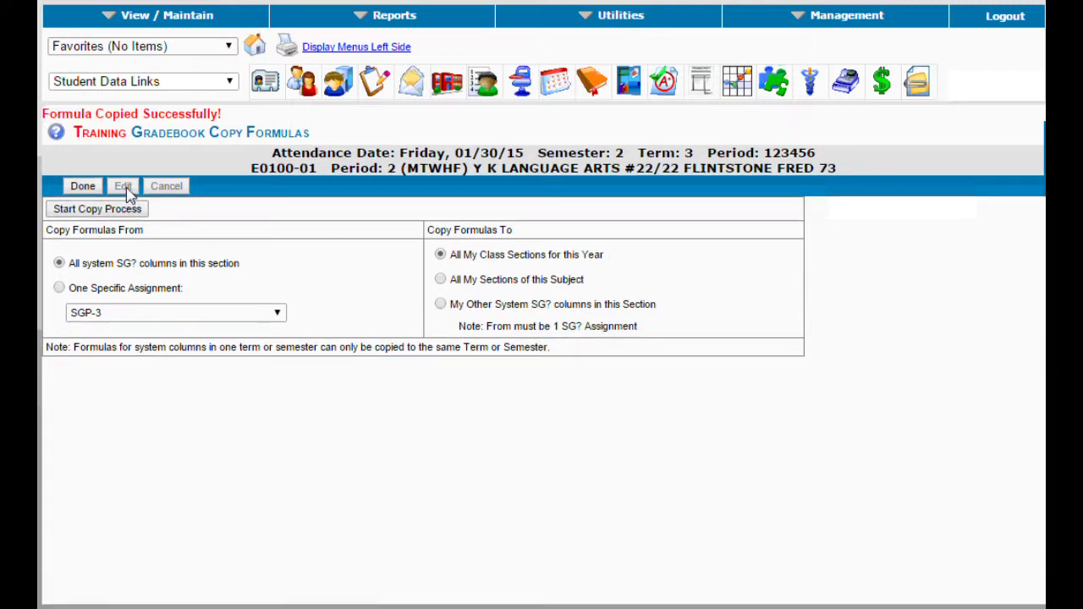
{"action": "left_click", "coordinate": [92, 187]}
Open the K Mathematics class gradebook from the home page and check its progress, term and semester columns
{"action": "left_click", "coordinate": [255, 48]}
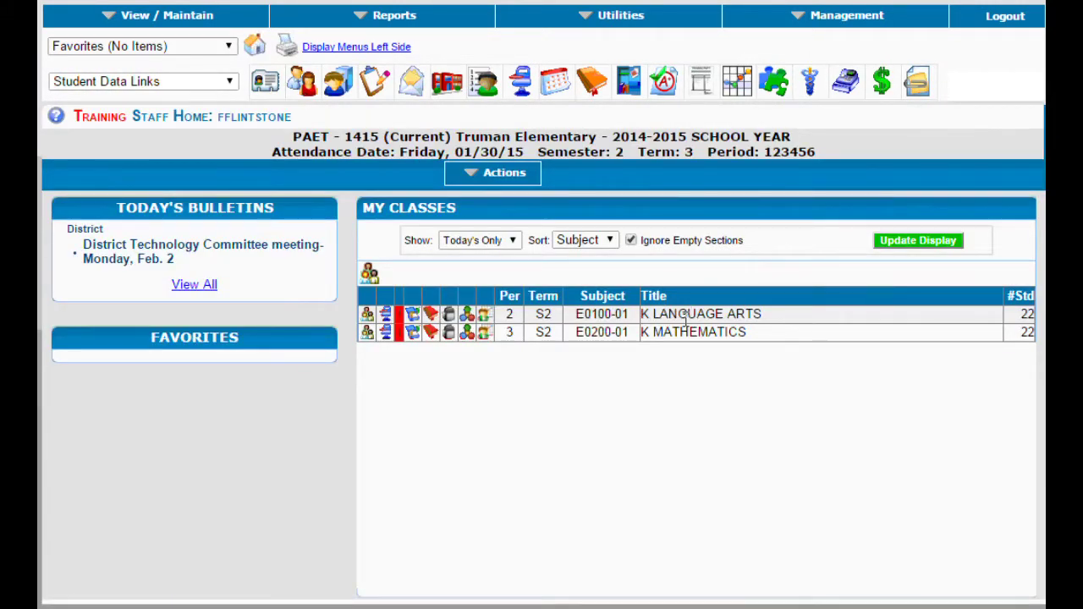
{"action": "left_click", "coordinate": [432, 334]}
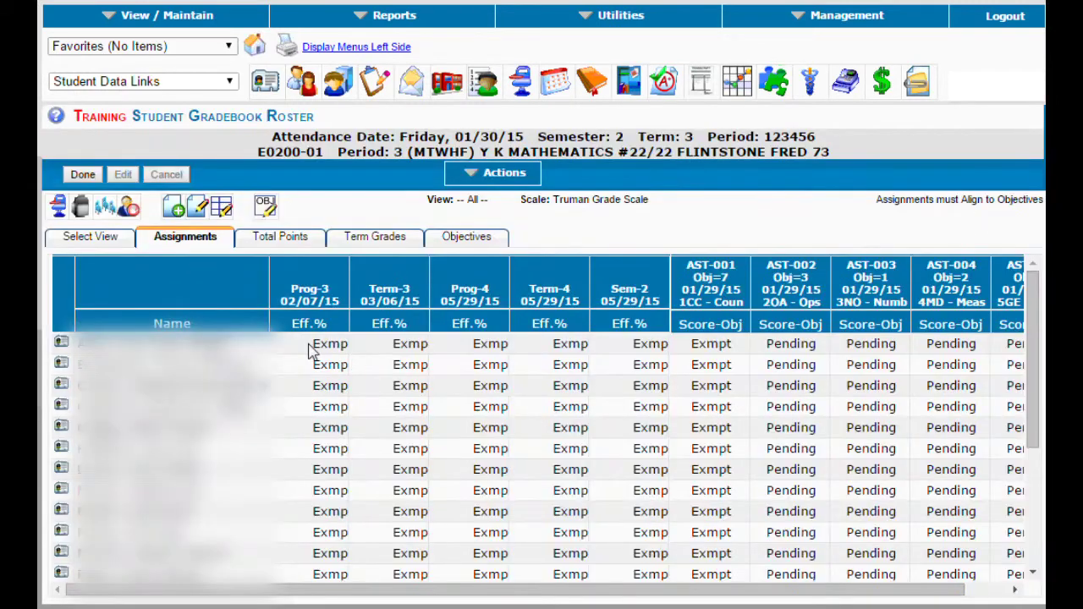
{"action": "left_click", "coordinate": [330, 344]}
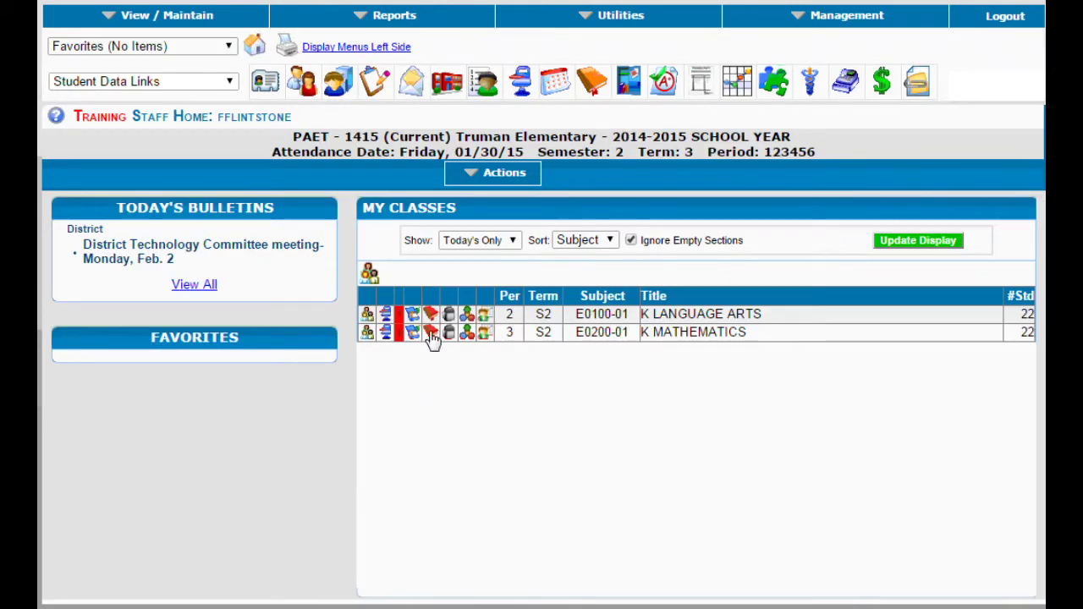
{"action": "left_click", "coordinate": [432, 333]}
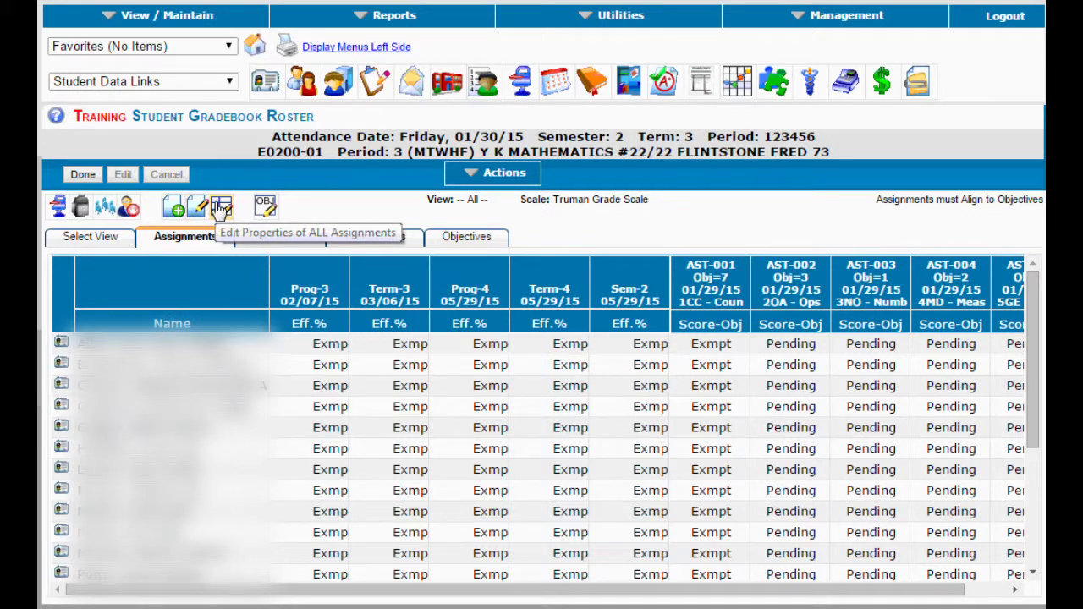
Review the SGP, SGT and SGS formulas in the properties of all K Mathematics assignments, and return to the roster
{"action": "left_click", "coordinate": [222, 210]}
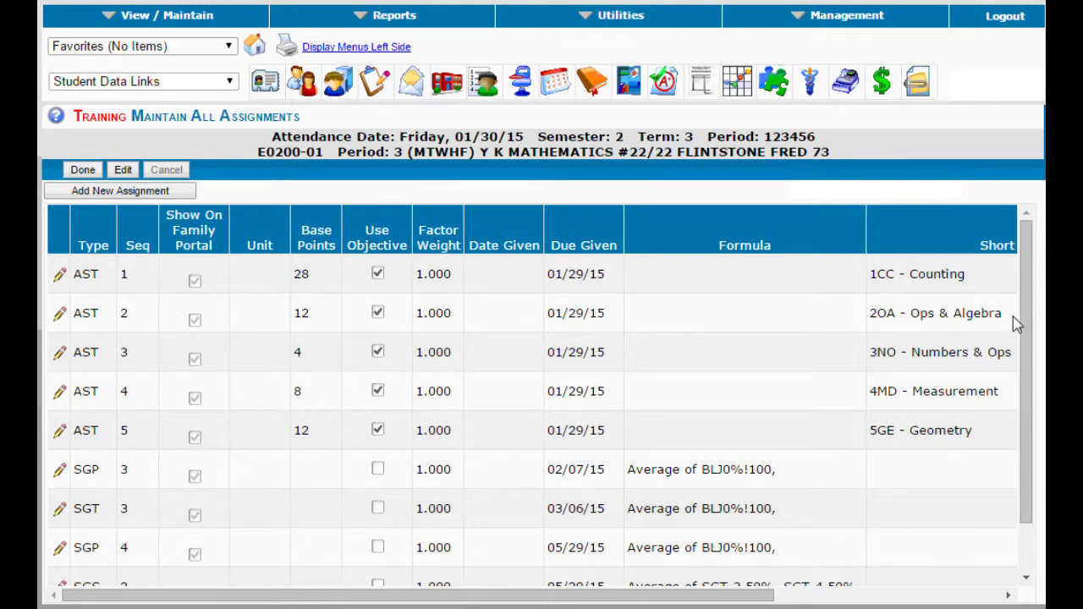
{"action": "scroll", "coordinate": [1022, 305], "scroll_direction": "down", "scroll_amount": 1}
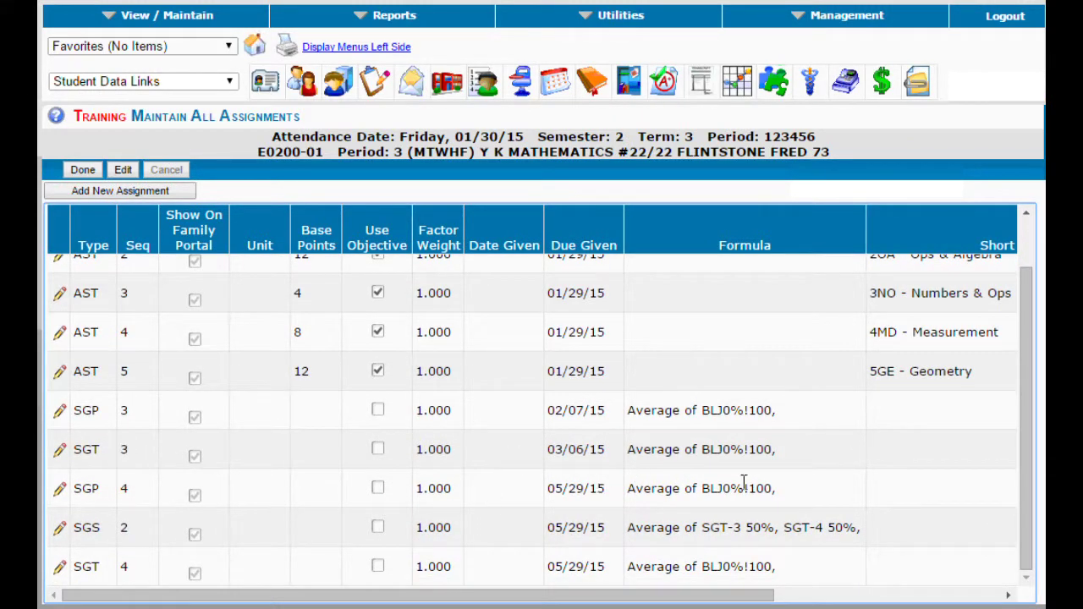
{"action": "left_click", "coordinate": [775, 489]}
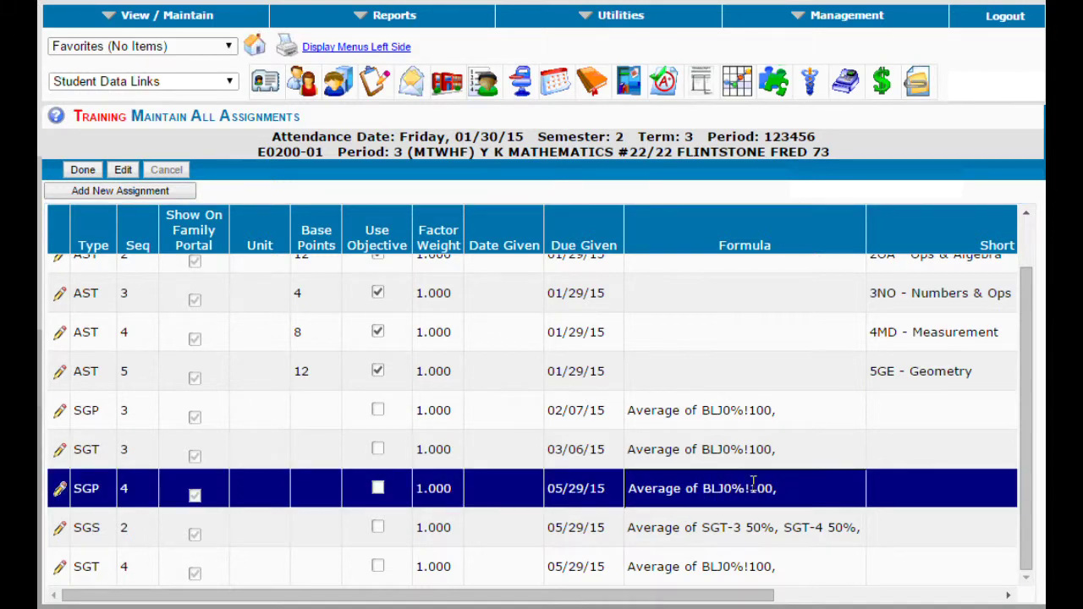
{"action": "left_click", "coordinate": [745, 524]}
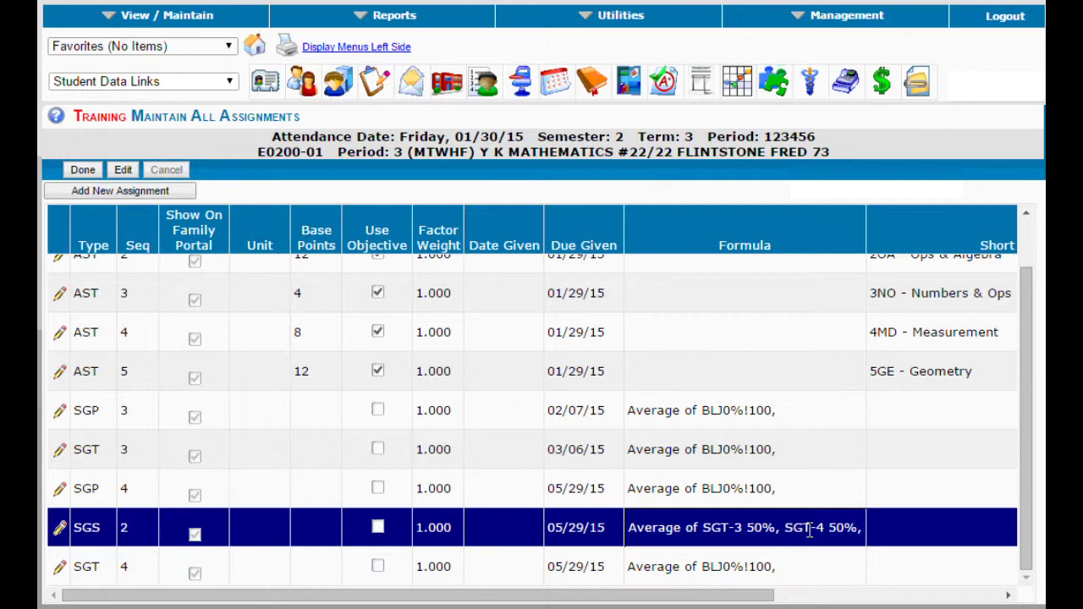
{"action": "left_click", "coordinate": [741, 451]}
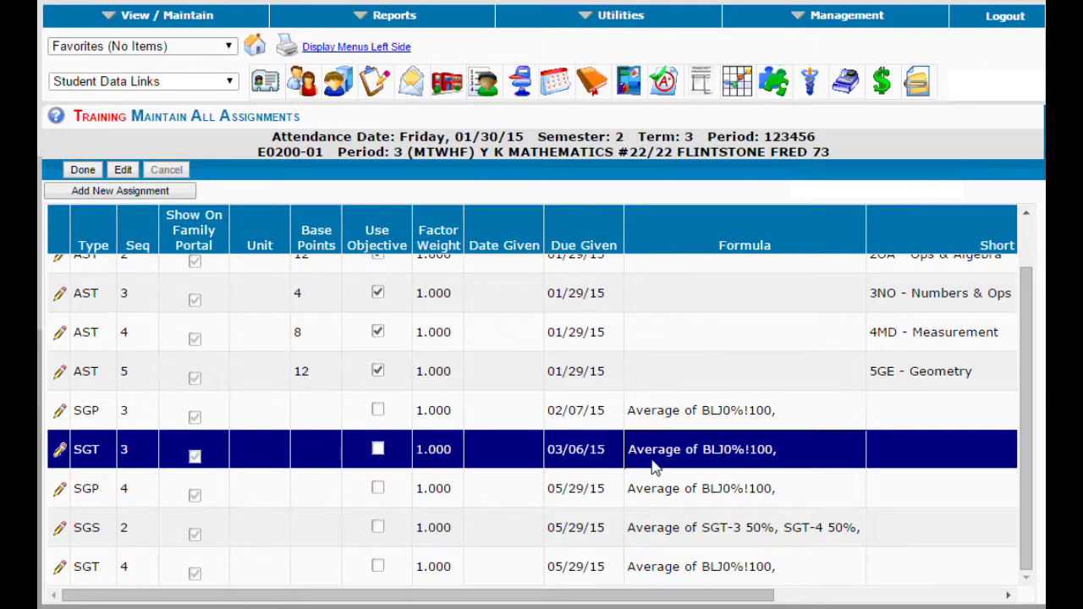
{"action": "left_click", "coordinate": [75, 171]}
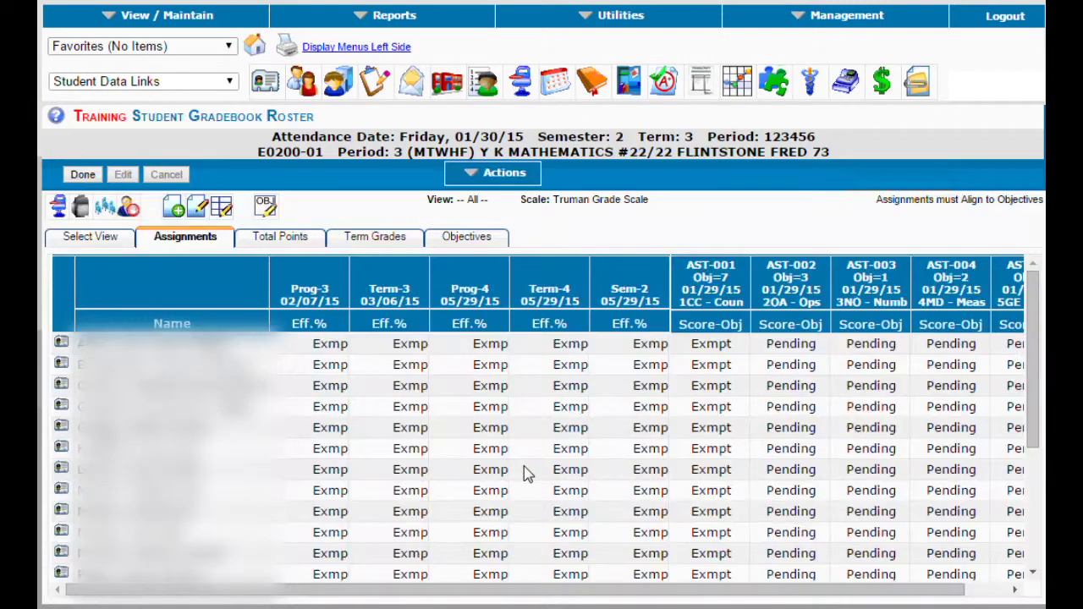